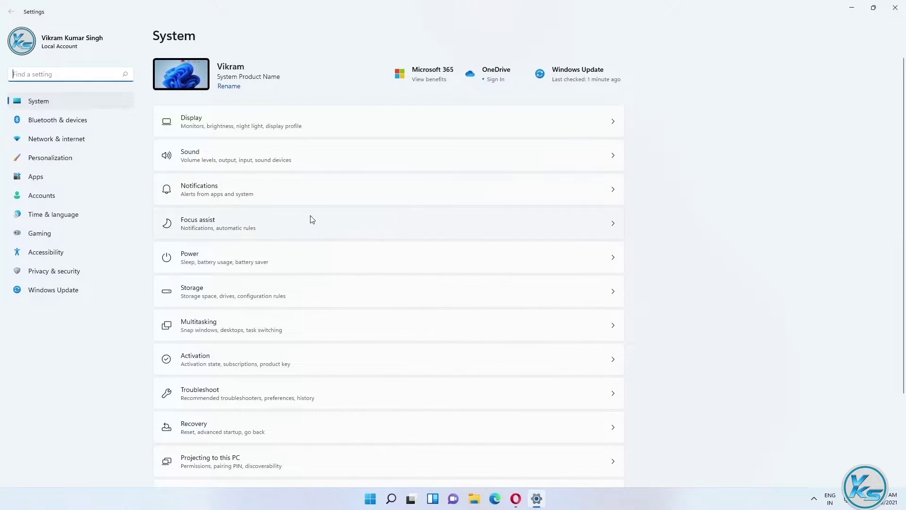
Step: Run the Windows Store Apps troubleshooter from the other troubleshooters, skip the app reset suggestion, and close it when it completes
scroll(296, 150, down, 3)
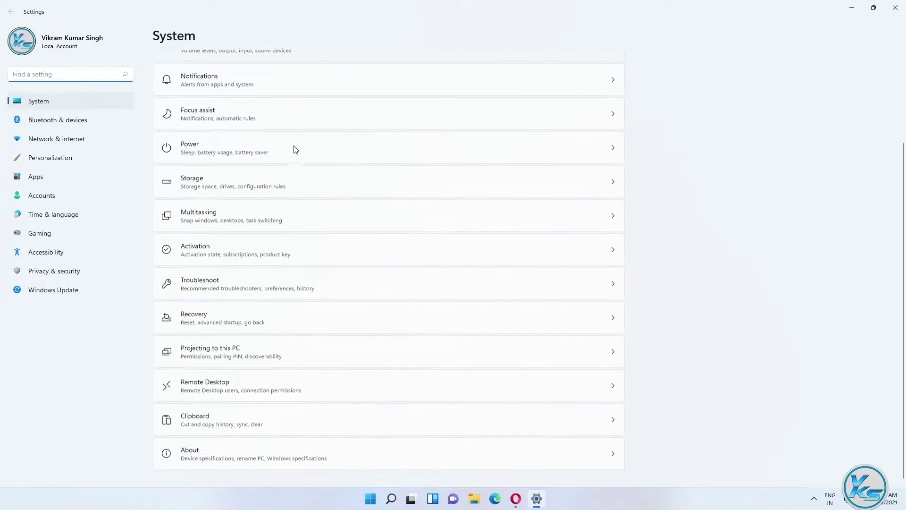
click(230, 285)
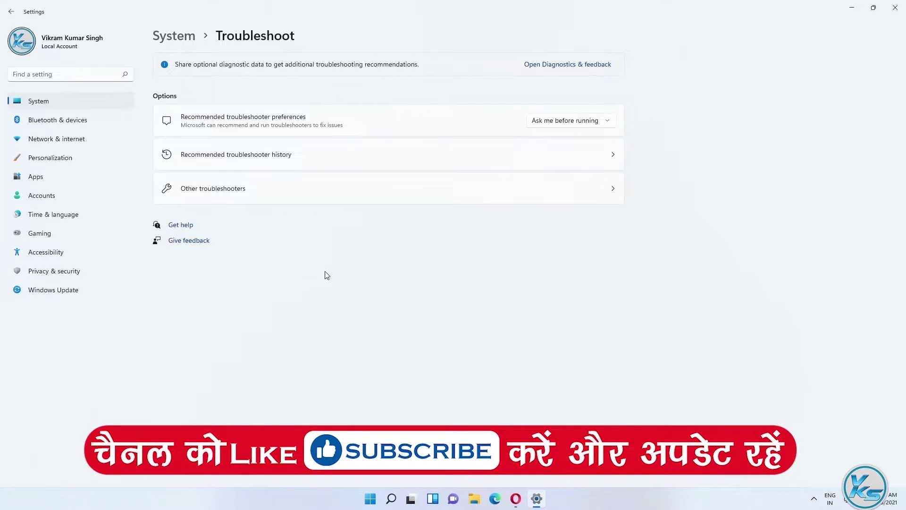
click(231, 191)
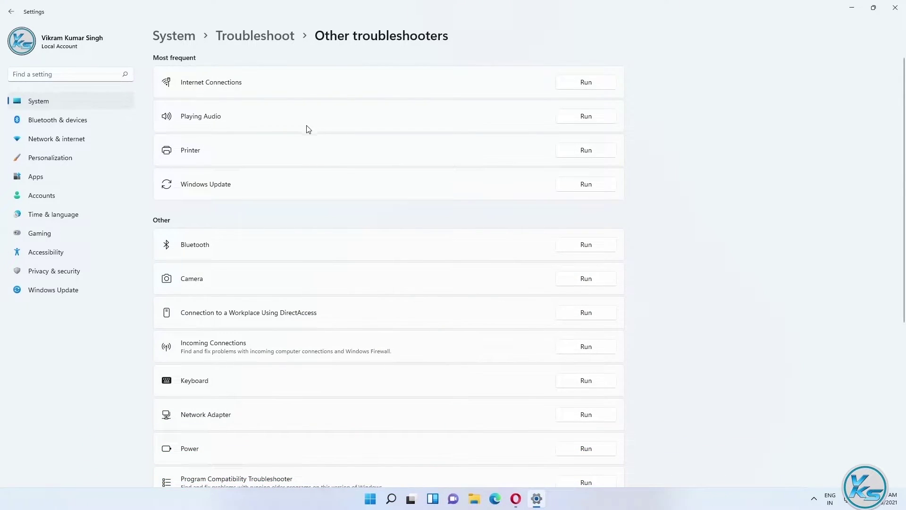
scroll(309, 129, down, 5)
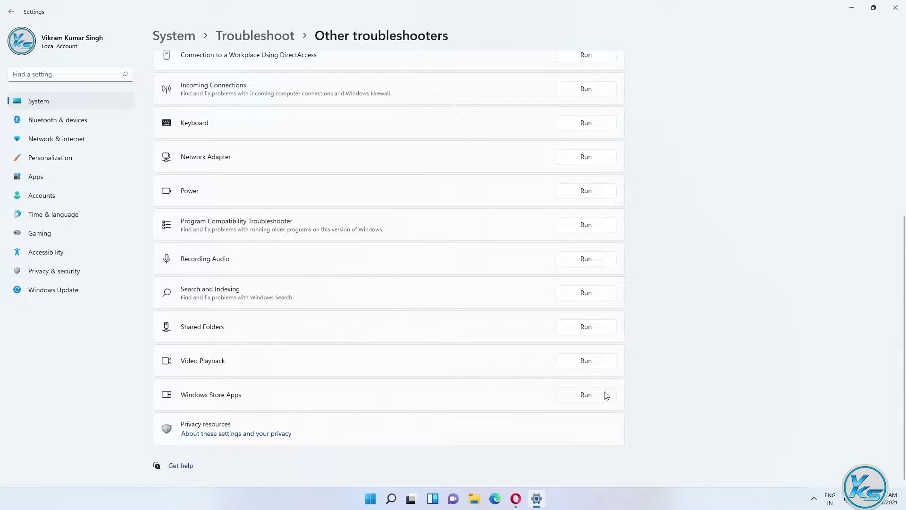
click(588, 397)
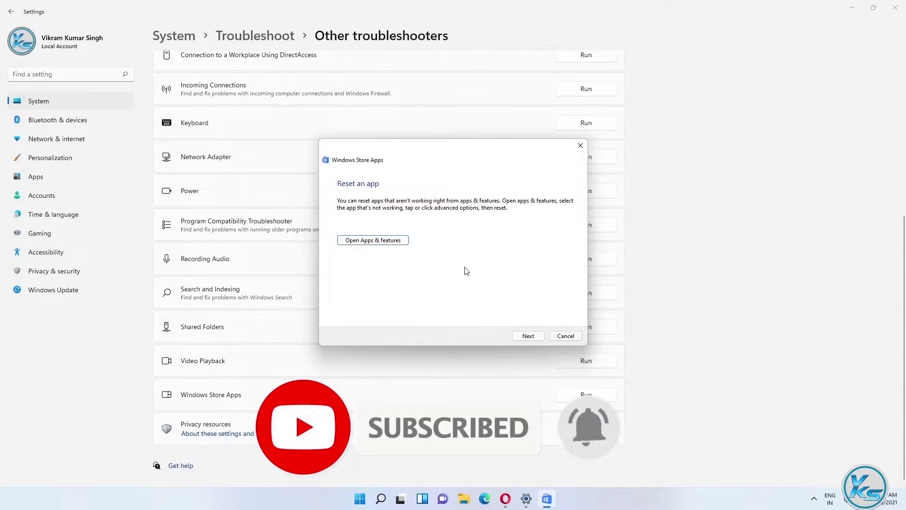
click(527, 336)
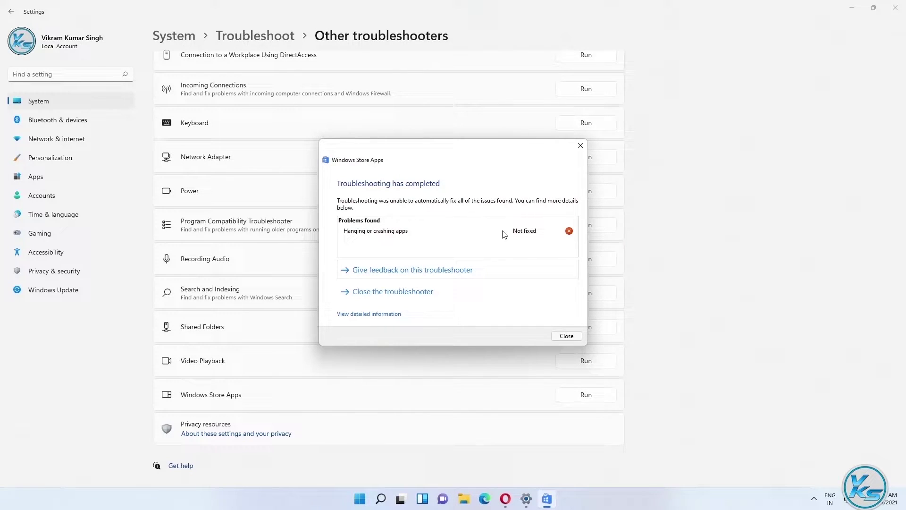
click(562, 337)
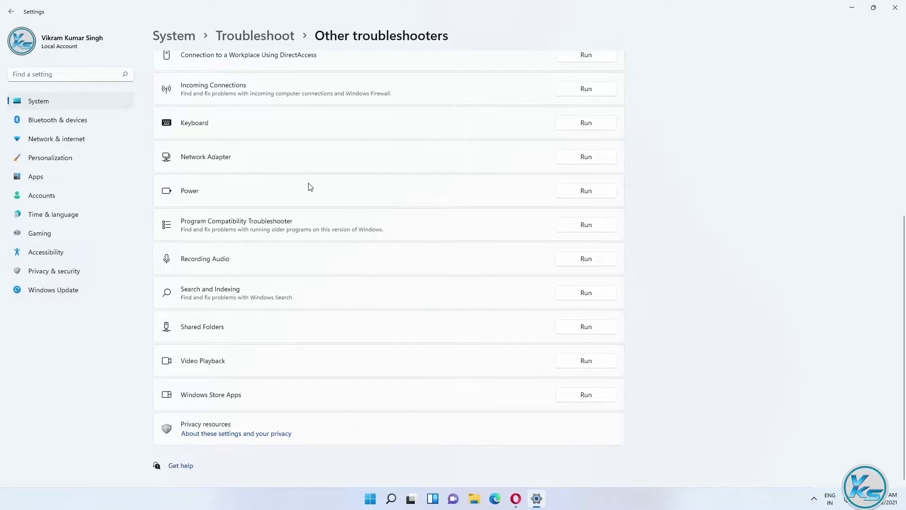
Step: Find Microsoft Store in the installed apps by searching for "store" and open its advanced options
click(46, 182)
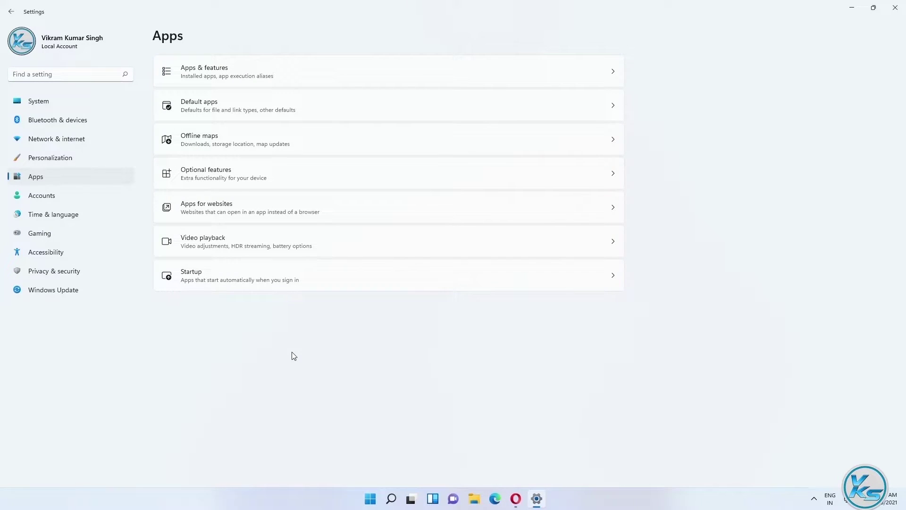
click(206, 79)
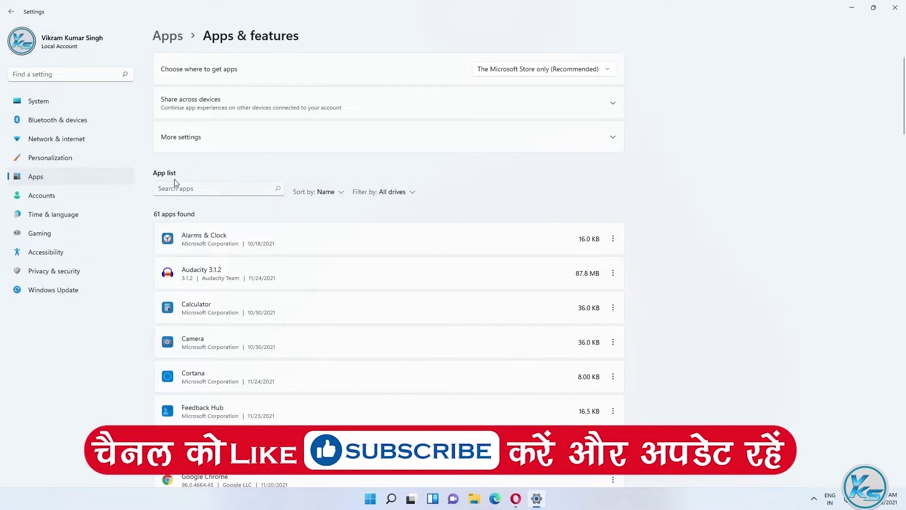
click(209, 191)
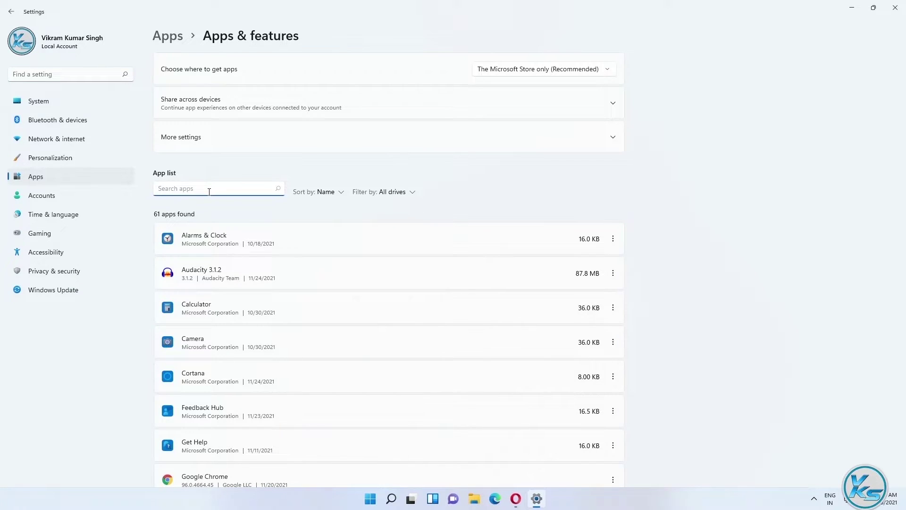
text(store)
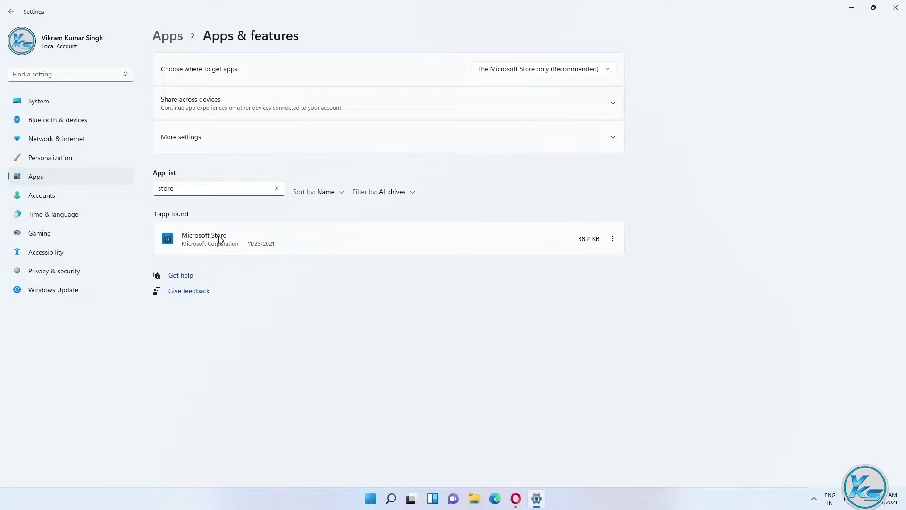
click(613, 239)
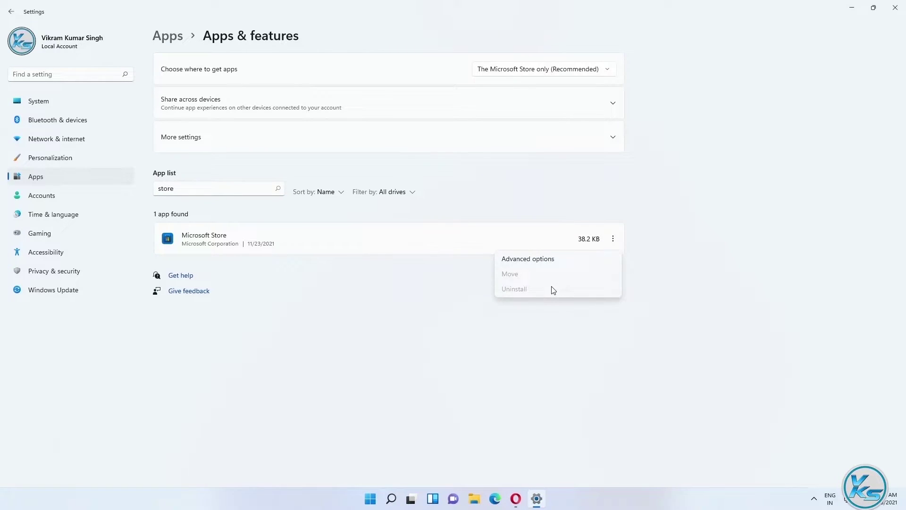
click(529, 263)
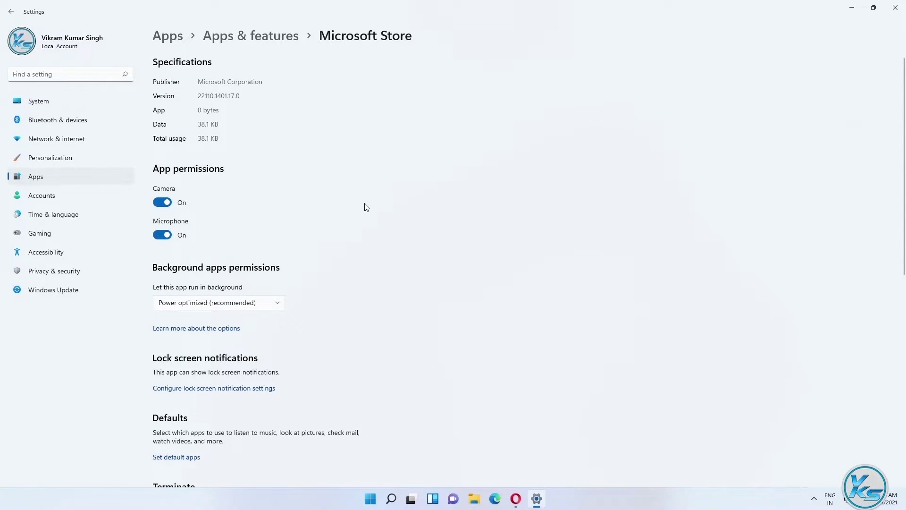
Step: Repair and reset the Microsoft Store app, confirming the deletion of its data, and close Settings
scroll(360, 174, down, 8)
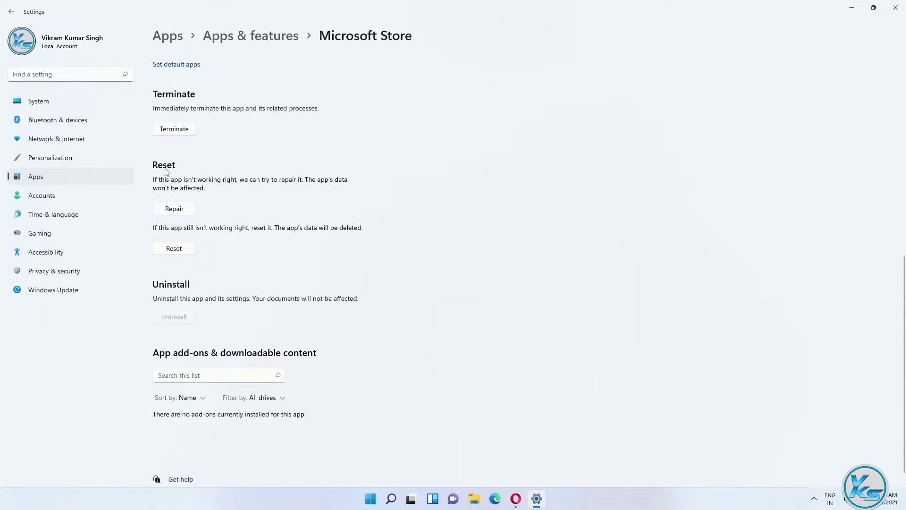
click(182, 210)
click(174, 250)
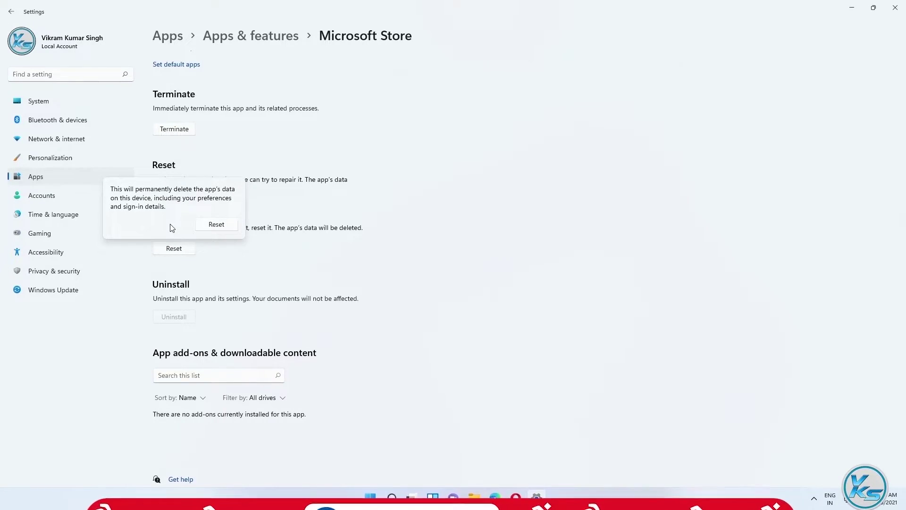
click(216, 225)
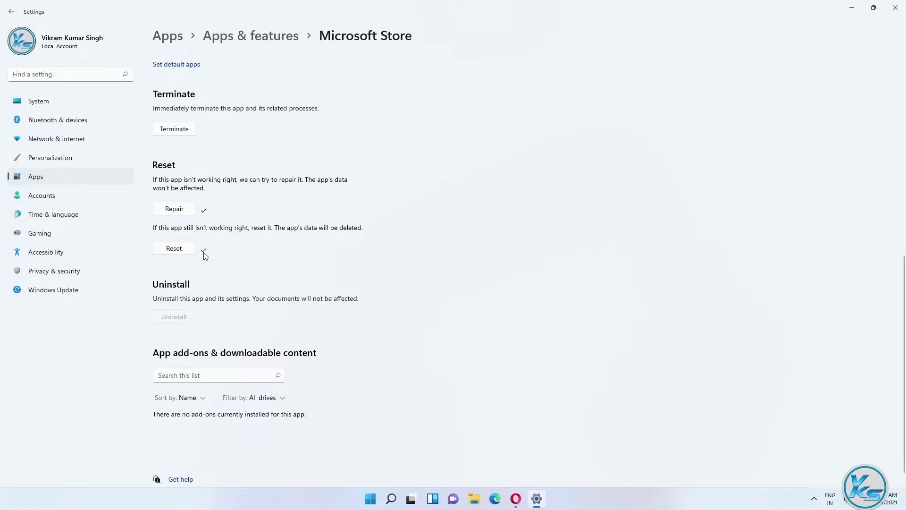
click(896, 7)
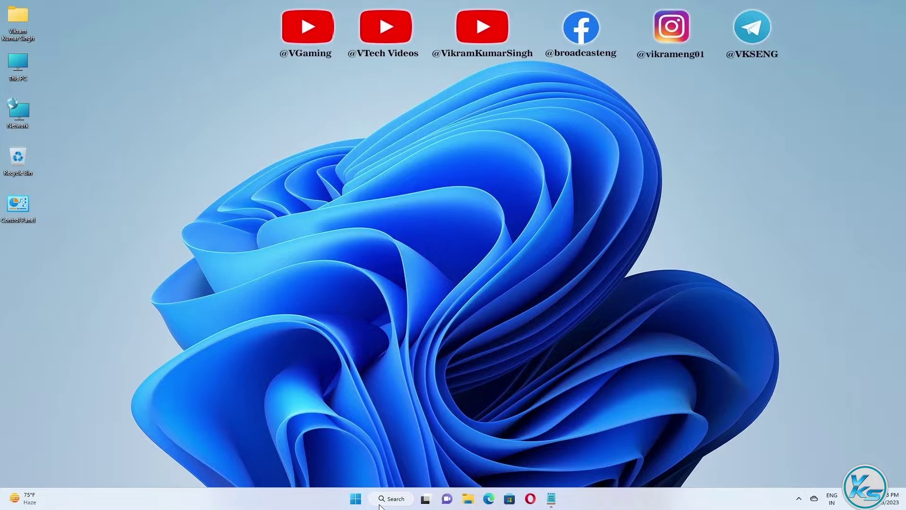
Step: Search for "power", launch Windows PowerShell as administrator, and move its window toward the middle of the desktop
click(383, 501)
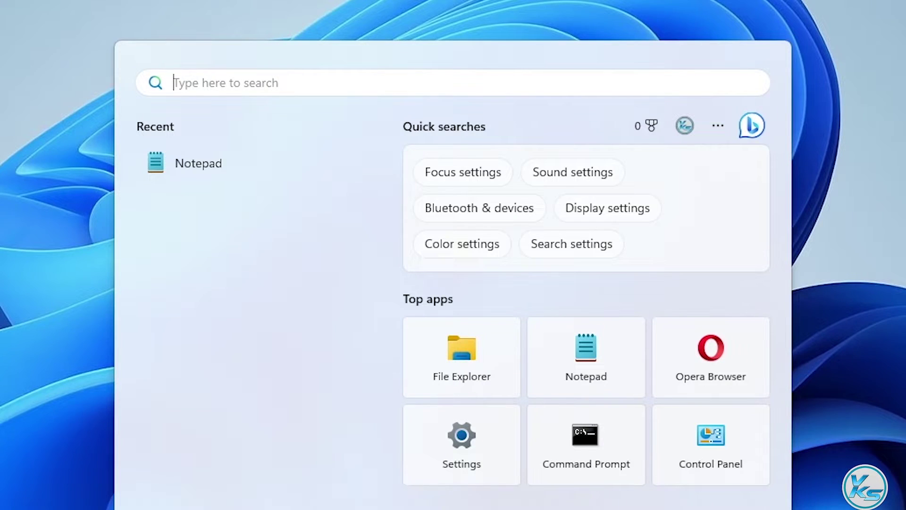
text(power)
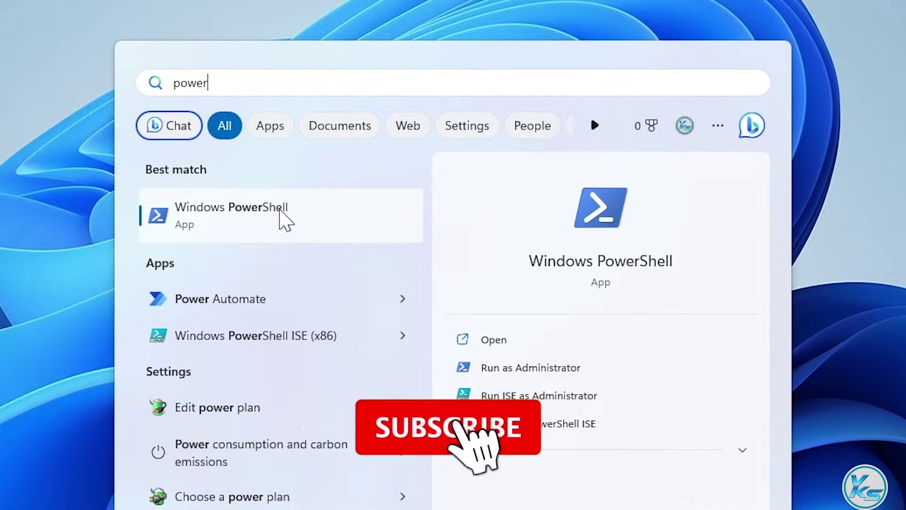
right_click(238, 207)
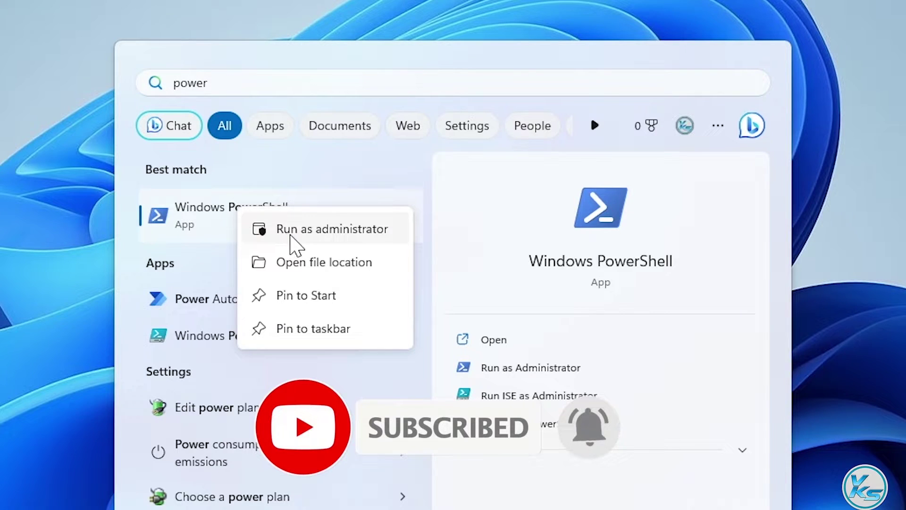
click(321, 236)
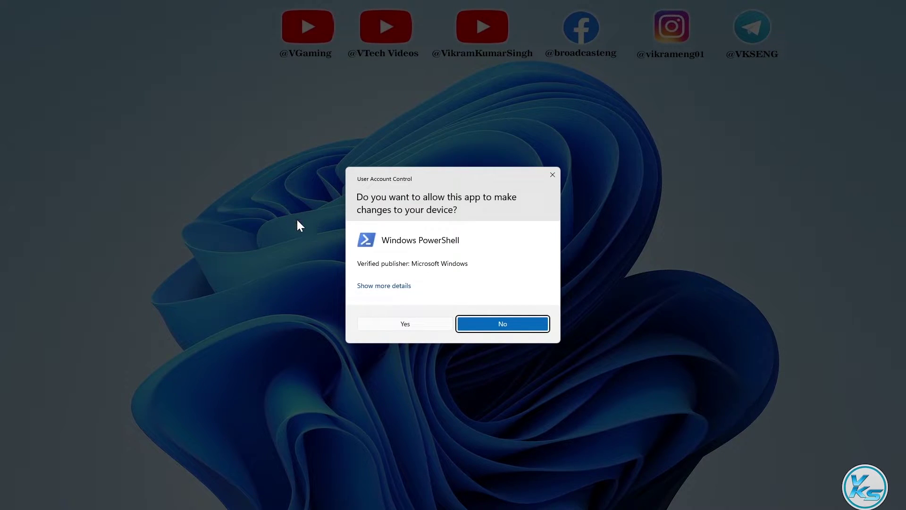
click(386, 325)
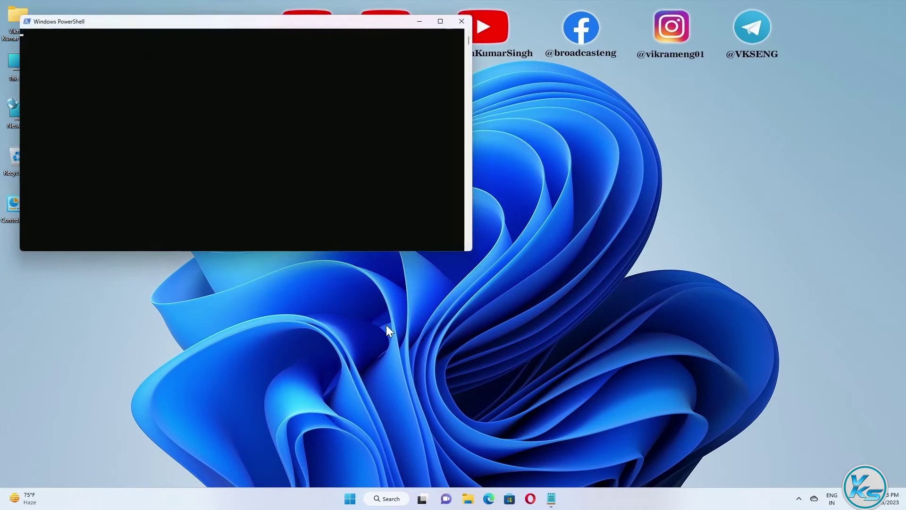
drag(215, 23, 470, 72)
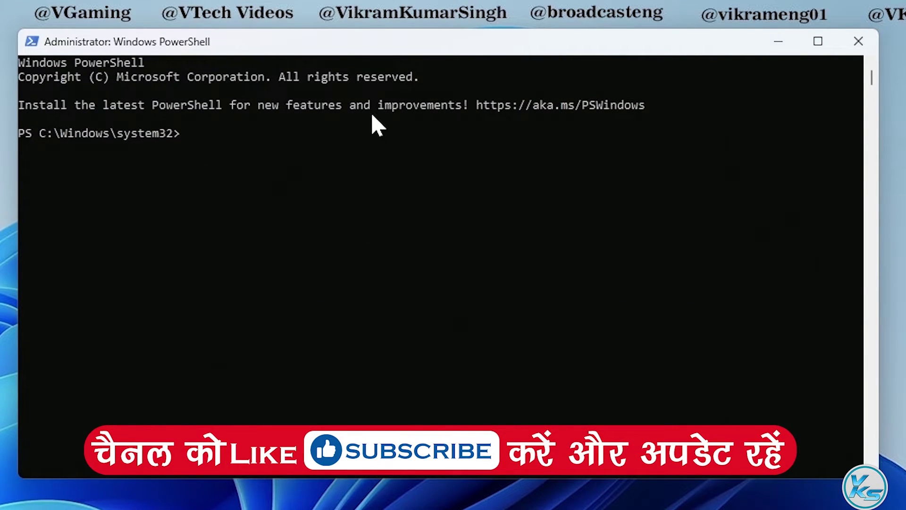
right_click(435, 44)
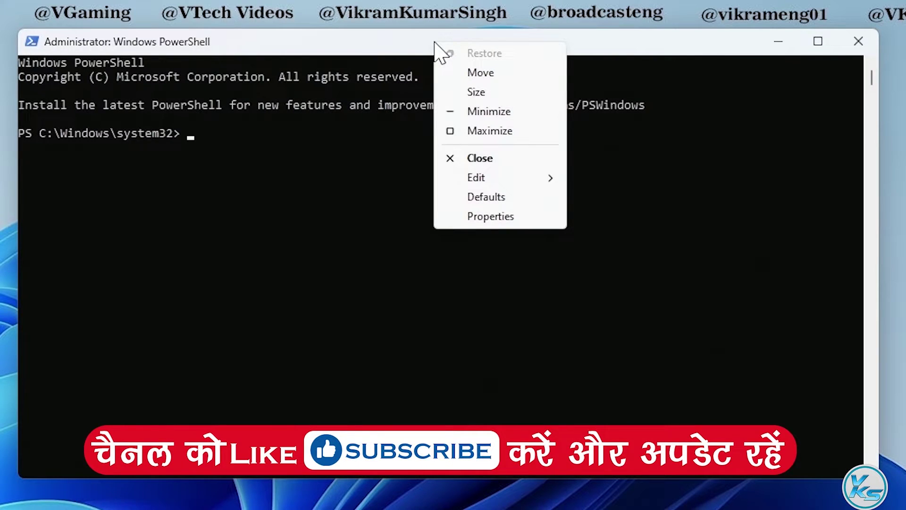
mouse_move(511, 181)
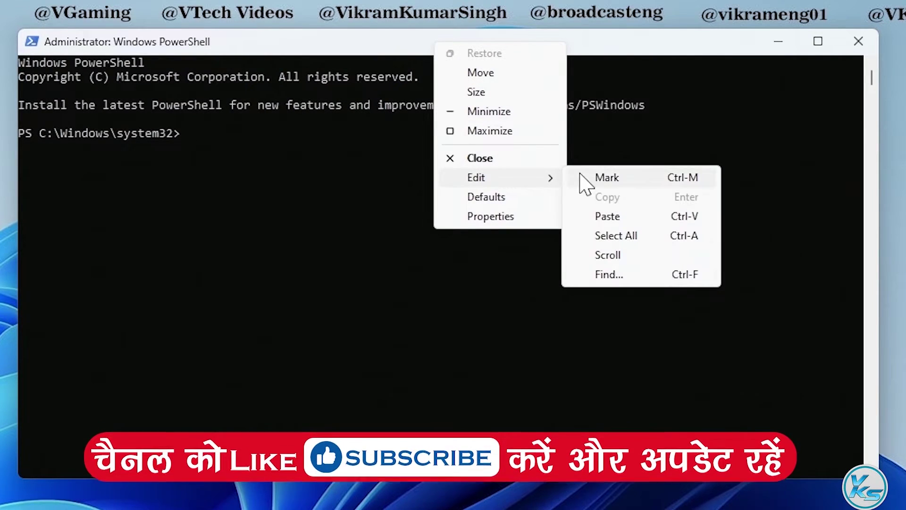
click(603, 58)
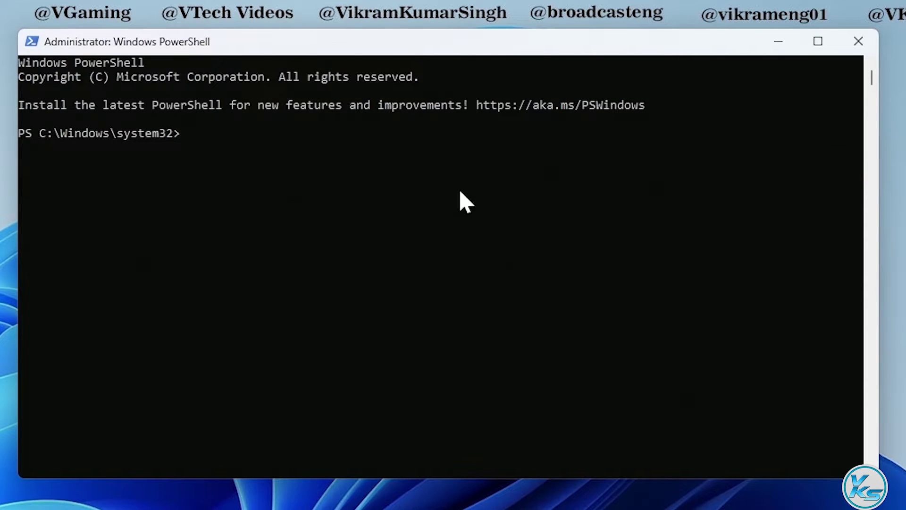
Step: Paste and run Get-AppXPackage WindowsStore -AllUsers | Foreach {Add-AppxPackage -DisableDevelopmentMode -Register "$($_.InstallLocation)\AppXManifest.xml"} in PowerShell
right_click(426, 239)
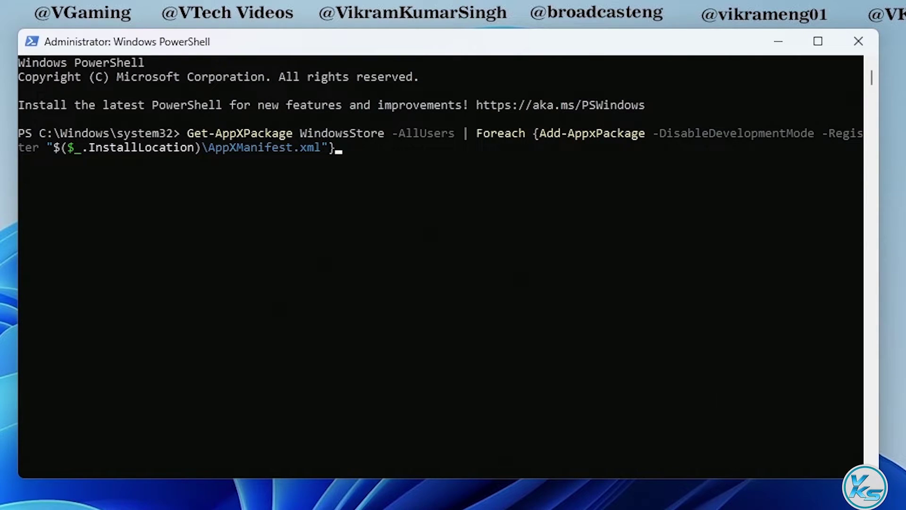
key(Return)
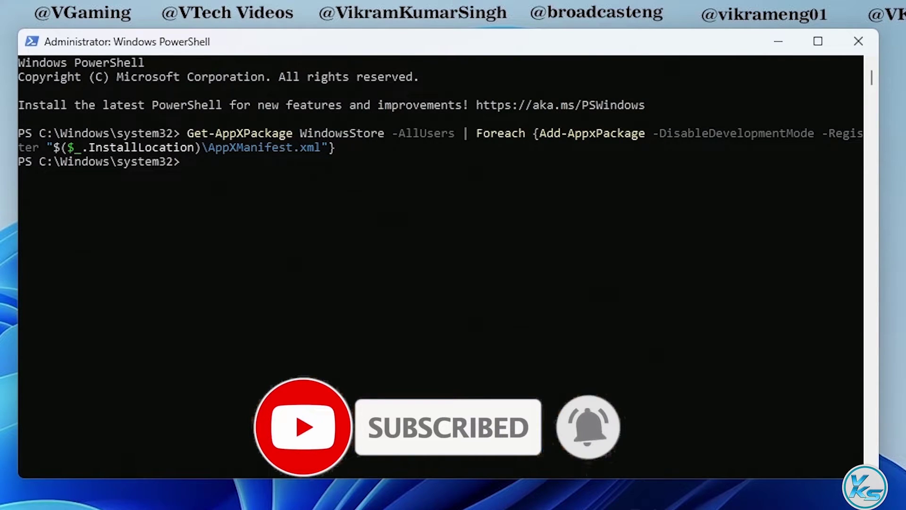
Step: Close PowerShell with the exit command and launch Microsoft Store
text(exit)
key(Return)
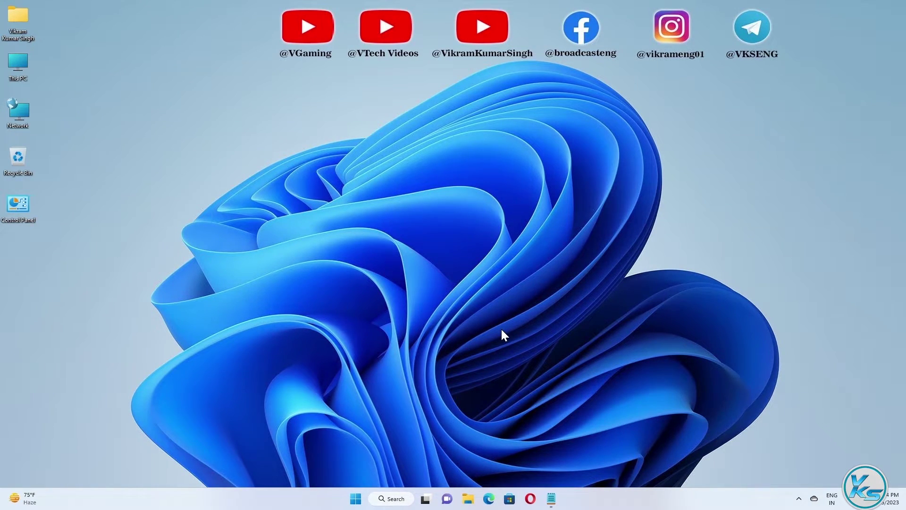
click(511, 498)
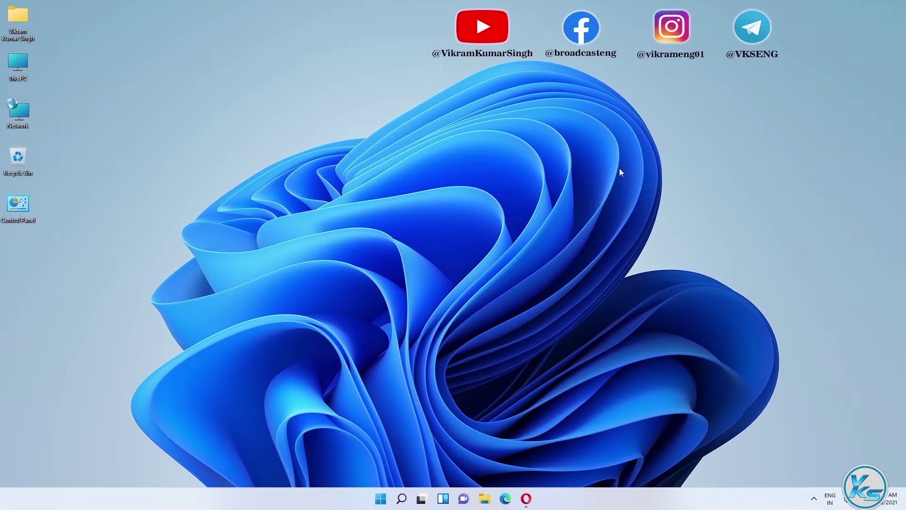
Step: Search for "cmd" and launch Command Prompt as administrator, allowing it to make changes to the device
click(403, 498)
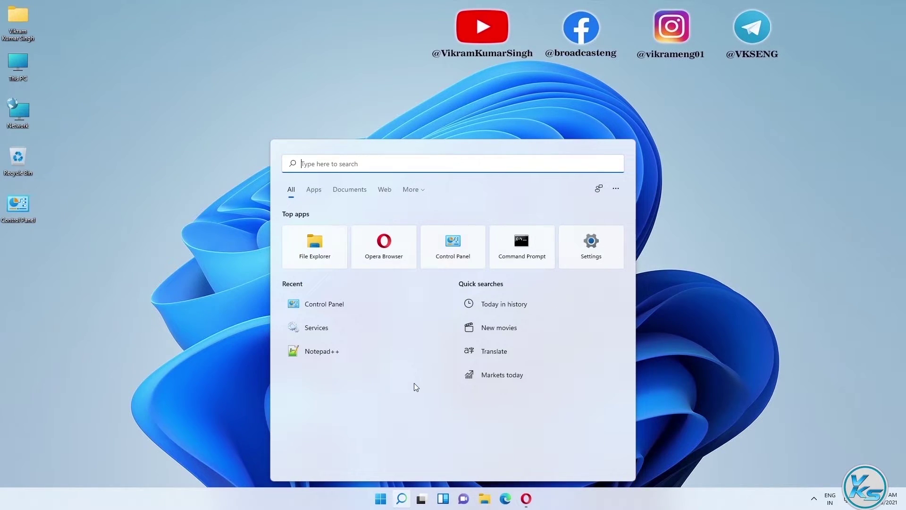
text(cmd)
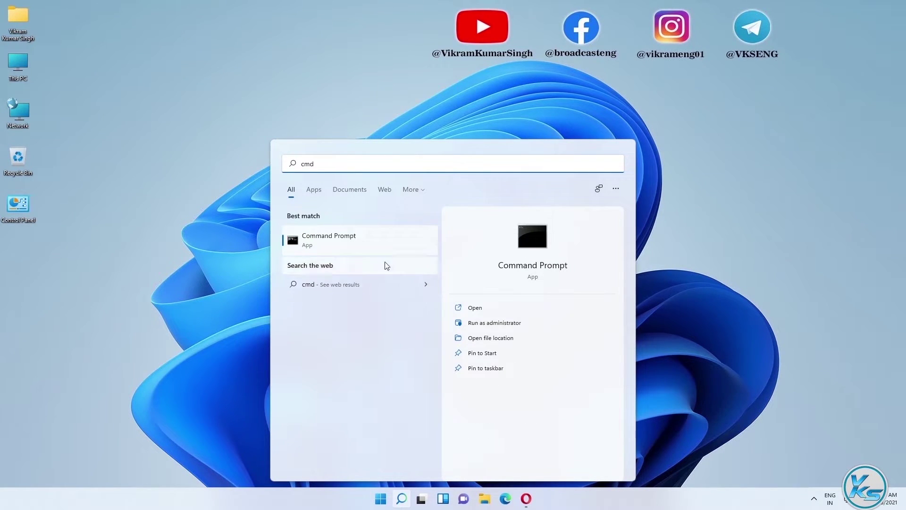
right_click(341, 237)
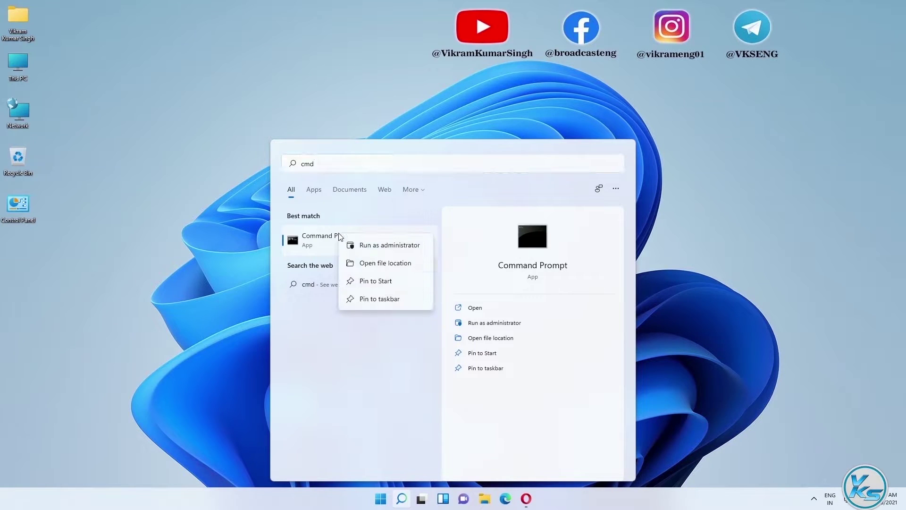
click(383, 245)
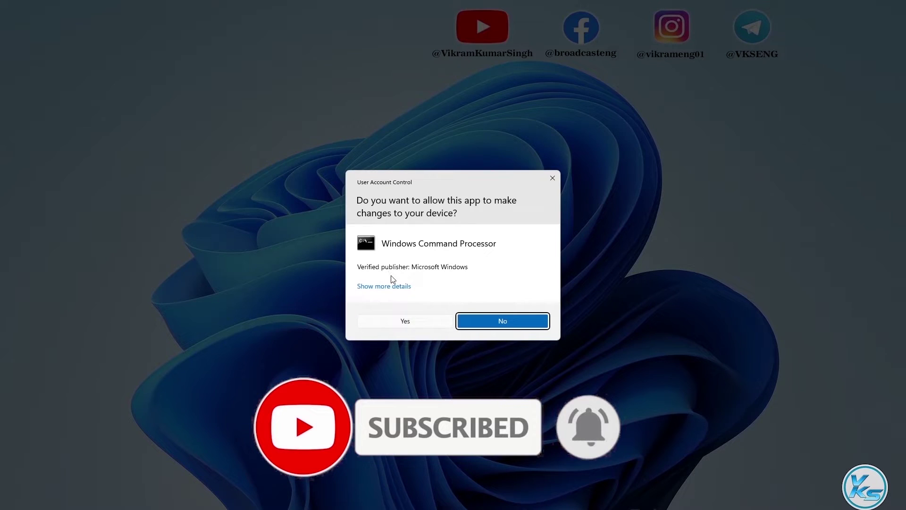
click(395, 320)
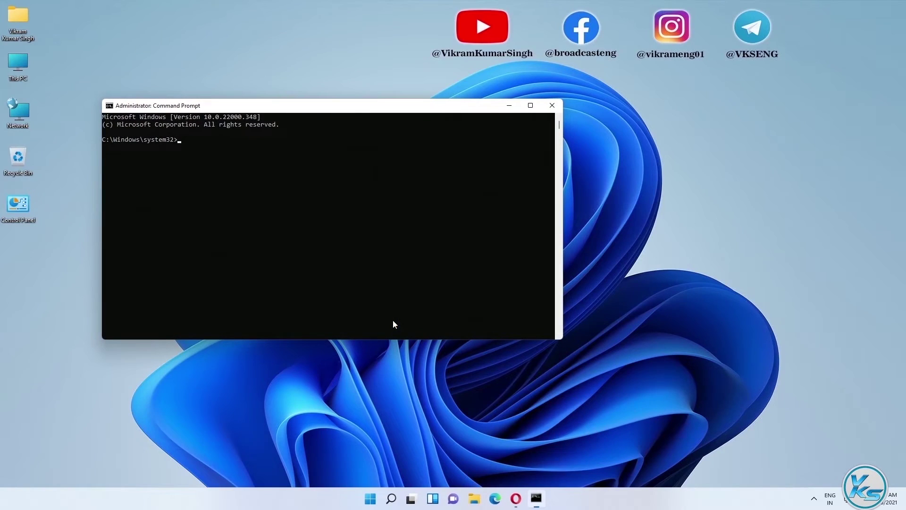
Step: Move the Command Prompt window toward the middle of the desktop and enter the command sfc /scannow
drag(292, 110, 428, 89)
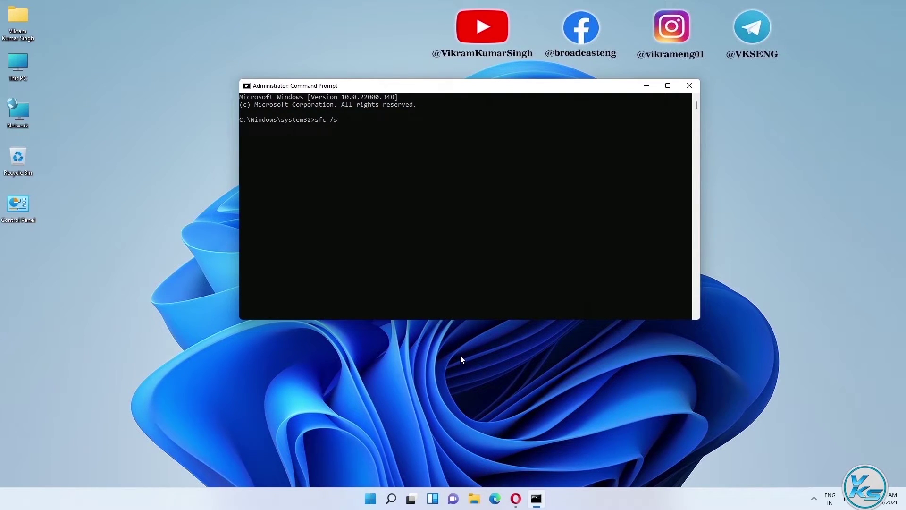
text(nnow)
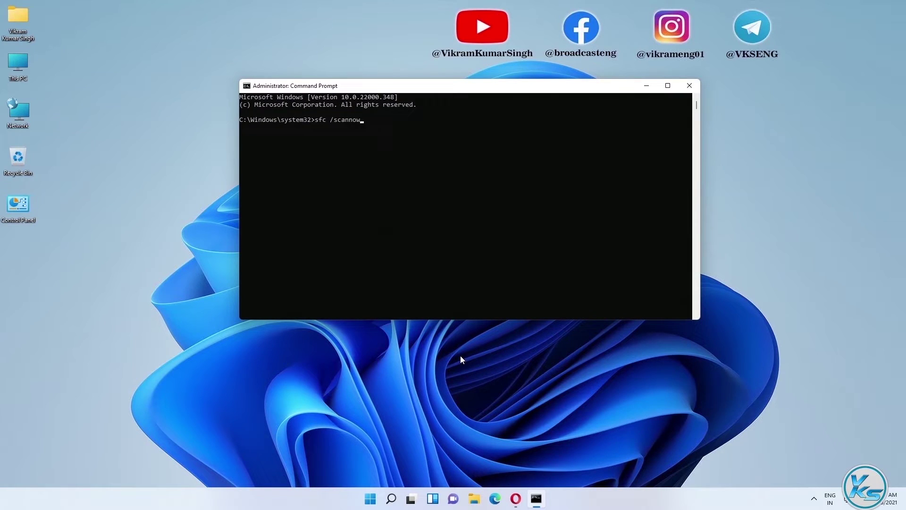